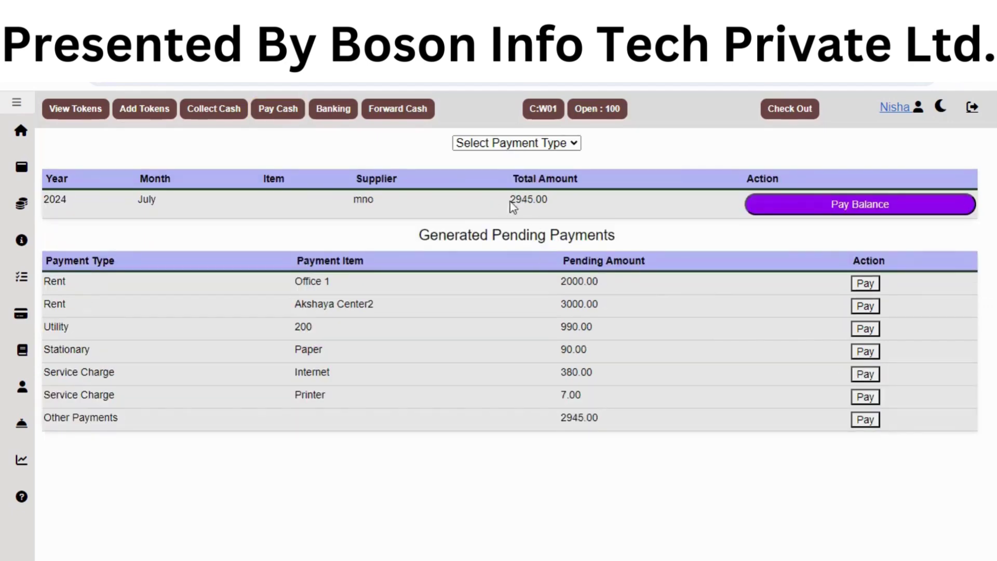
Pay 45 of the supplier's July 2024 Other Payments balance as a partial cash payment and reload the pending payments
click(822, 207)
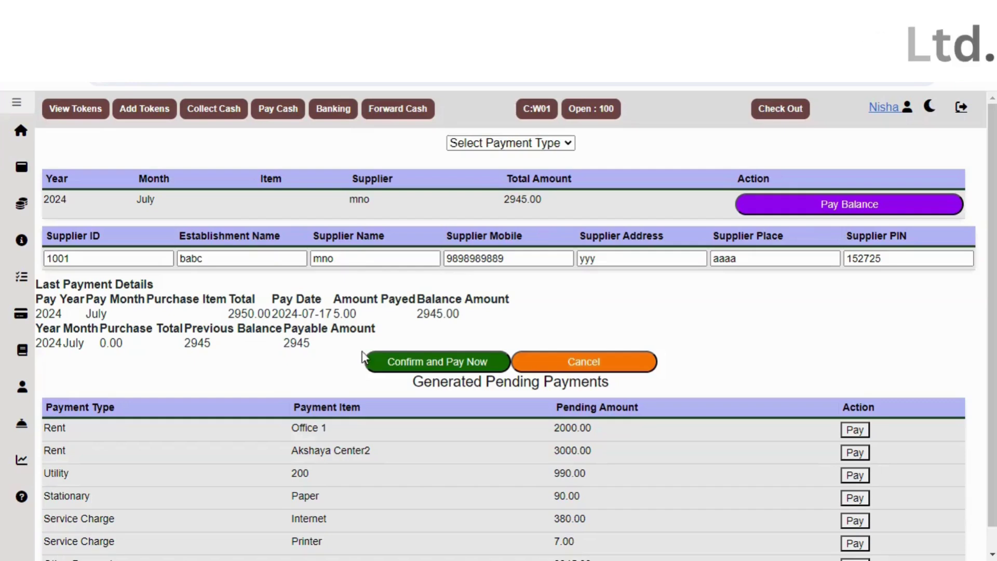
click(453, 365)
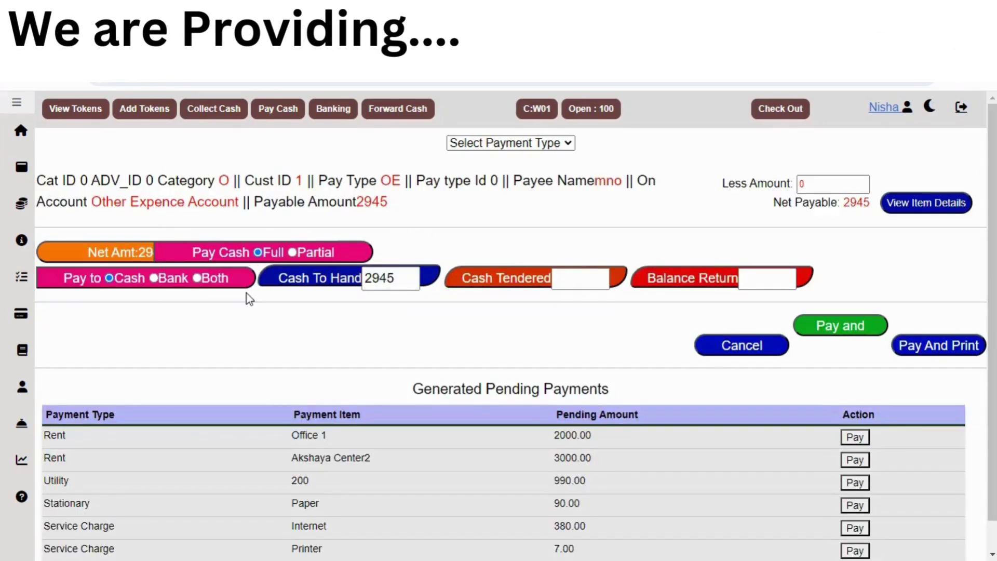
click(292, 253)
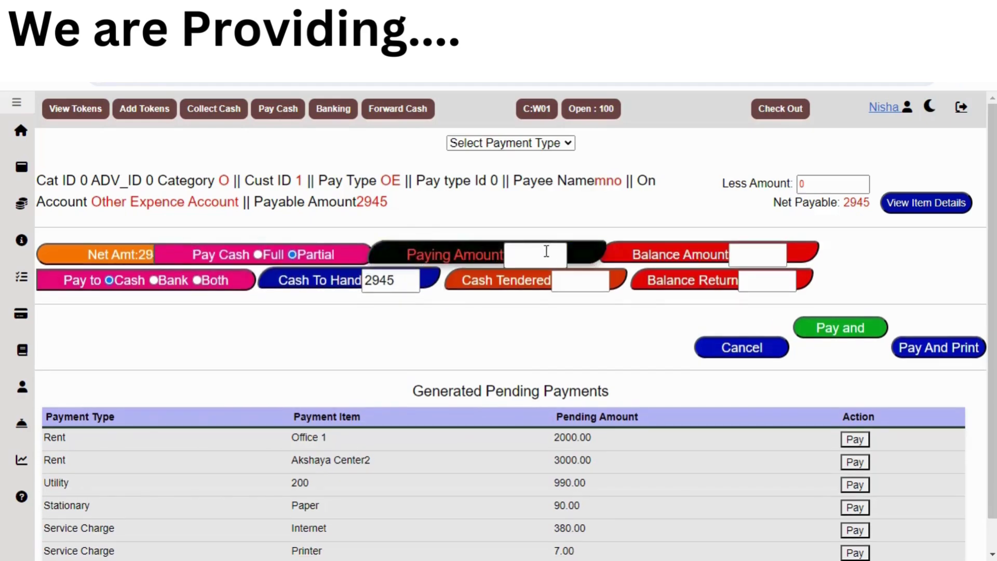
click(546, 252)
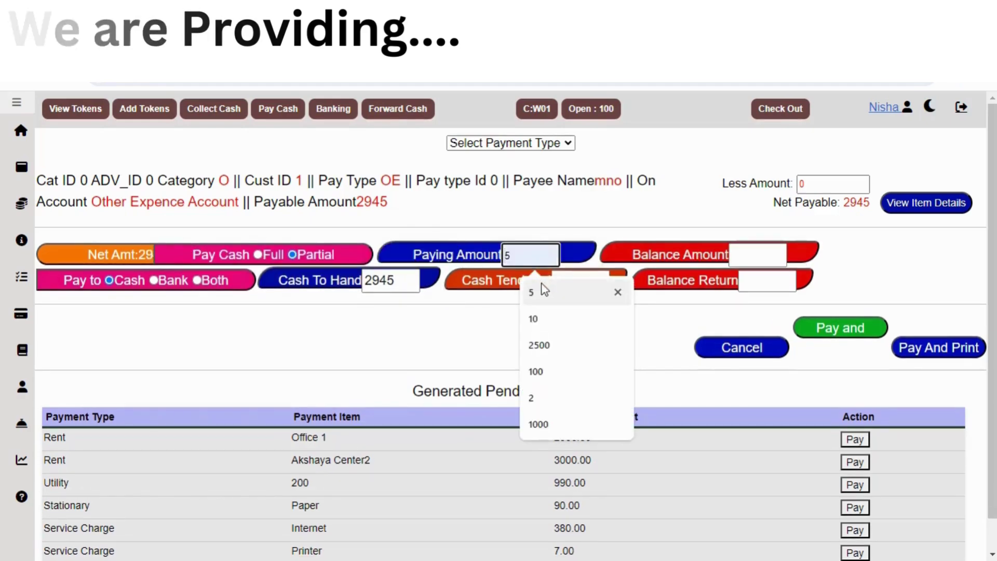
text(45)
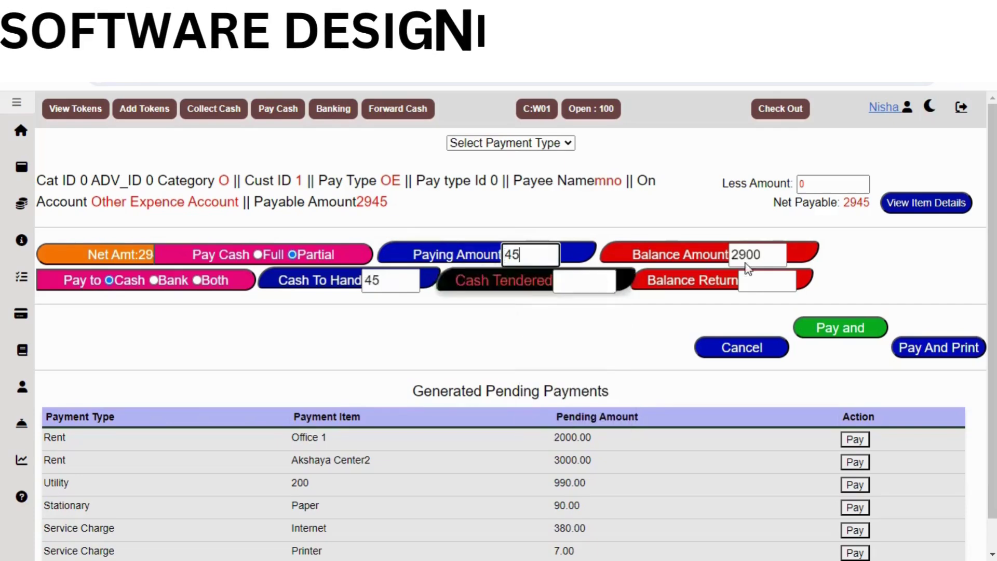
click(846, 337)
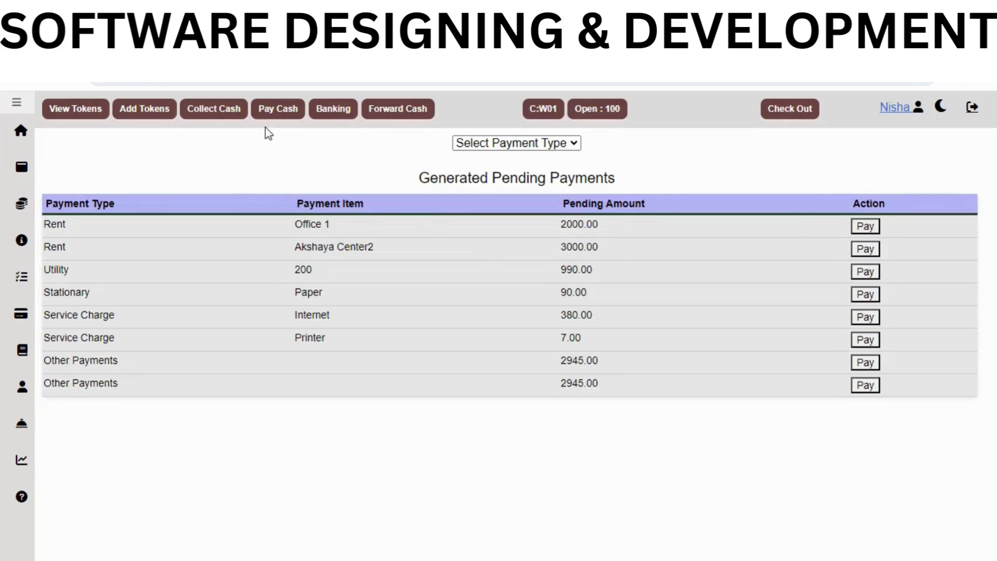
click(289, 109)
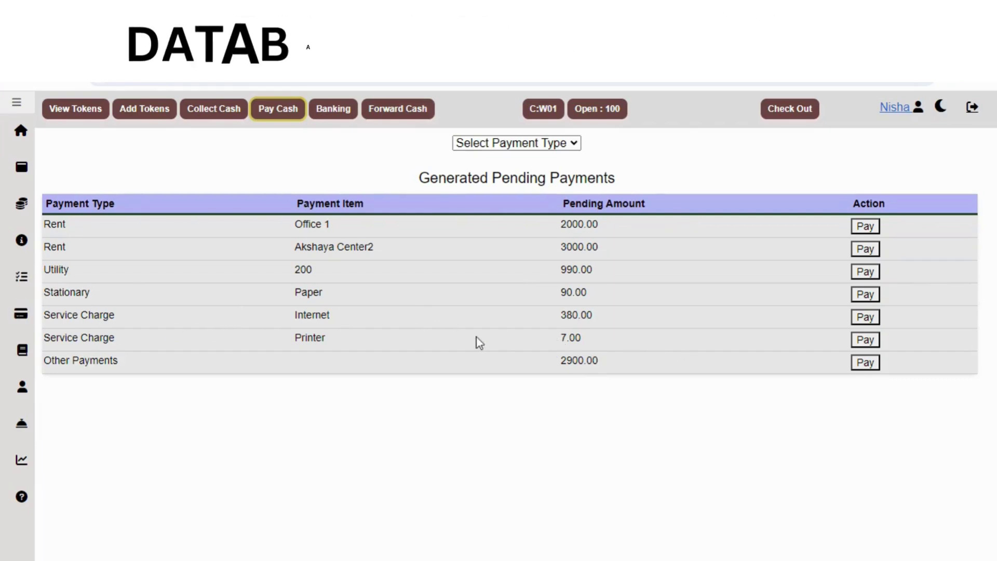
Pay the technician's Printer service charge balance for July 2024 in full in cash and reload the pending payments
click(860, 343)
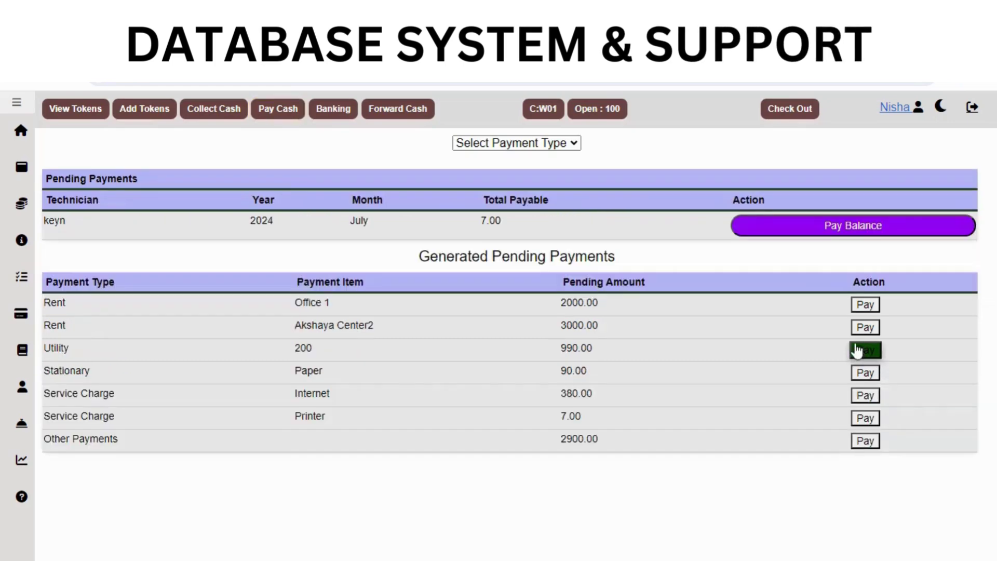
click(788, 237)
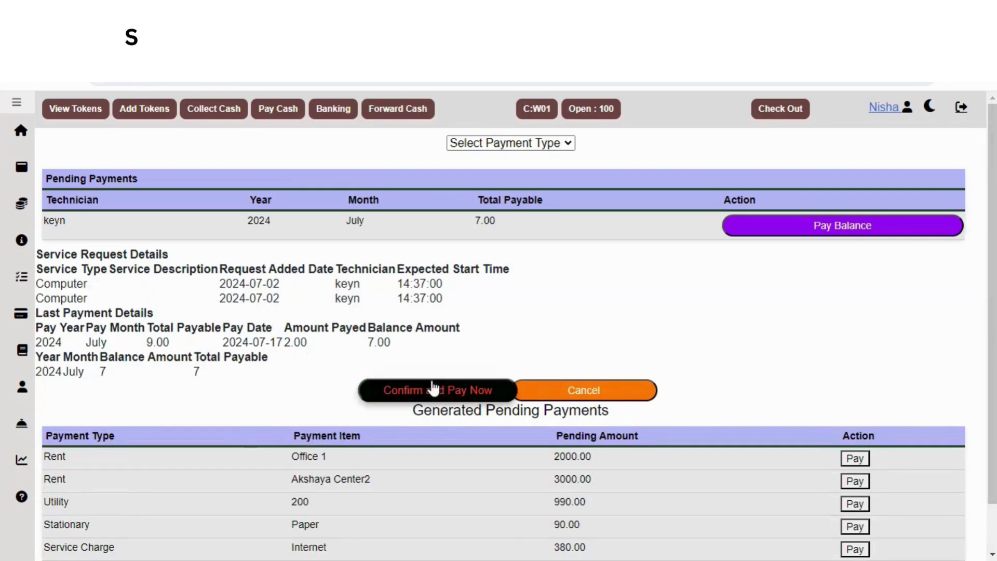
click(439, 396)
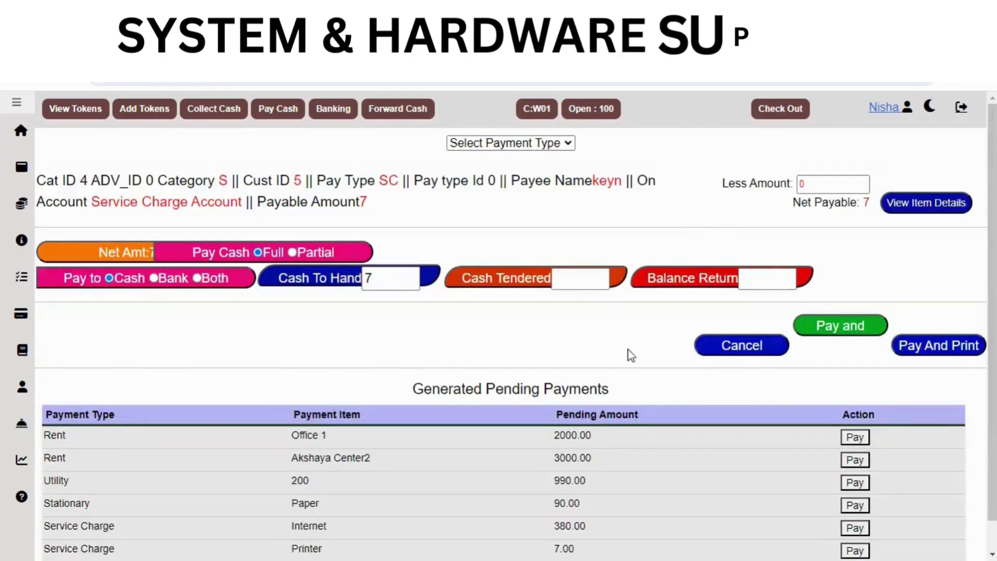
click(831, 333)
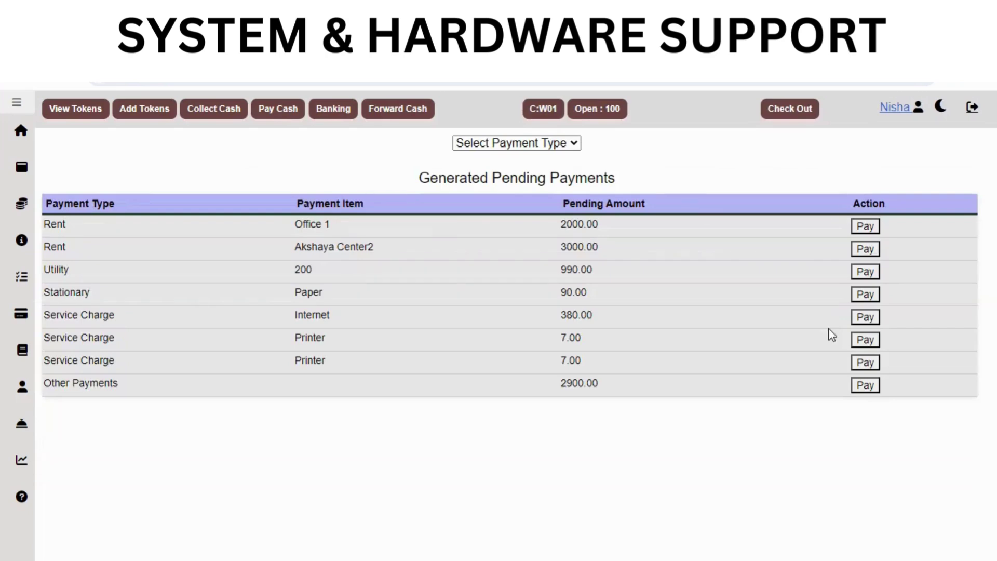
click(274, 115)
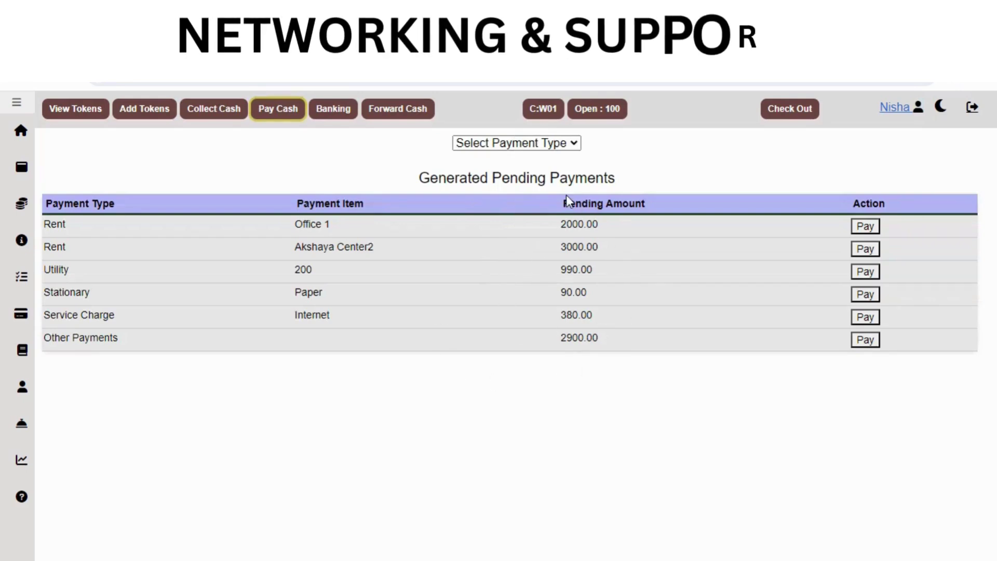
Choose the Util Bills payment type and review its payment history, payments report, new account form and bills list
click(499, 145)
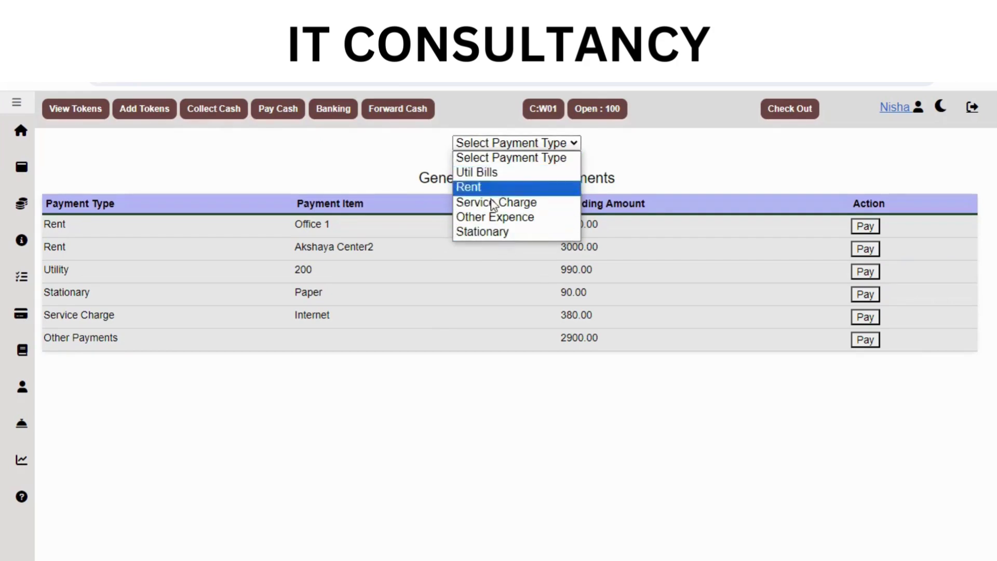
click(477, 175)
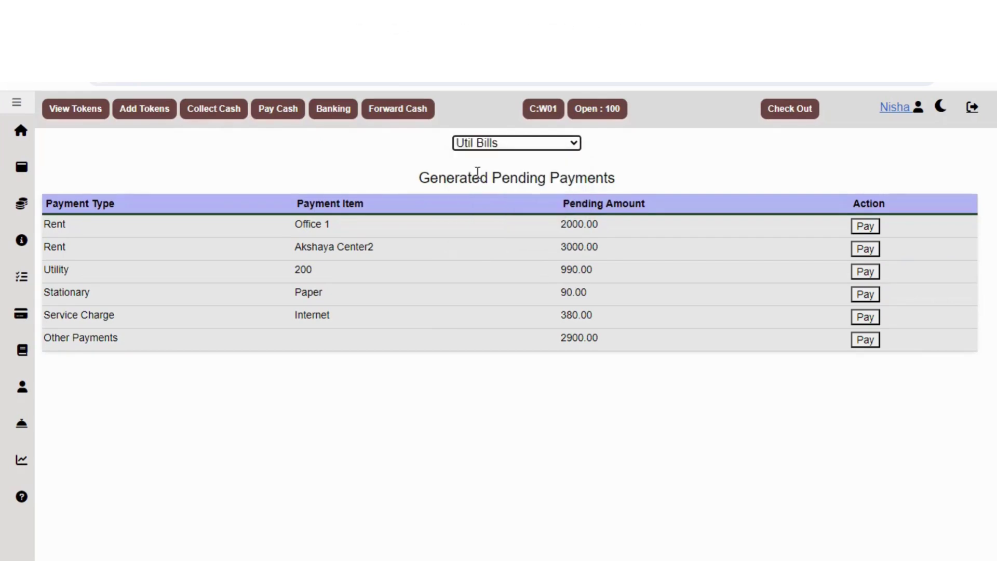
click(479, 178)
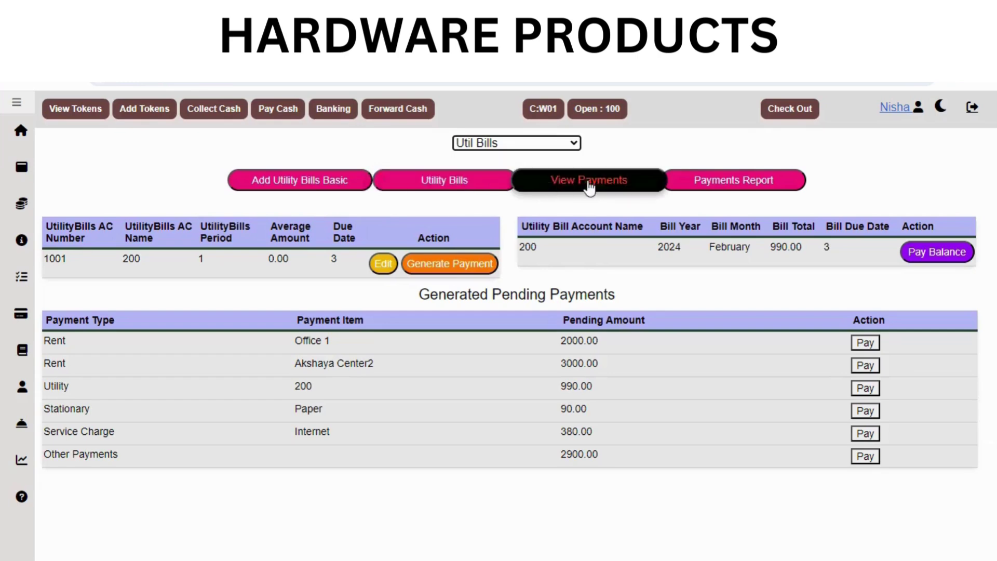
click(466, 182)
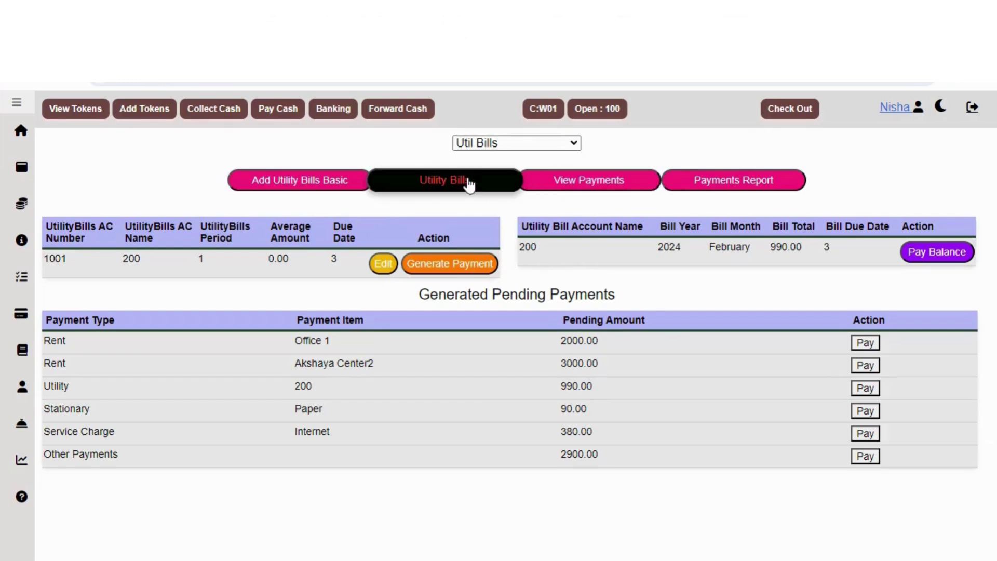
click(550, 183)
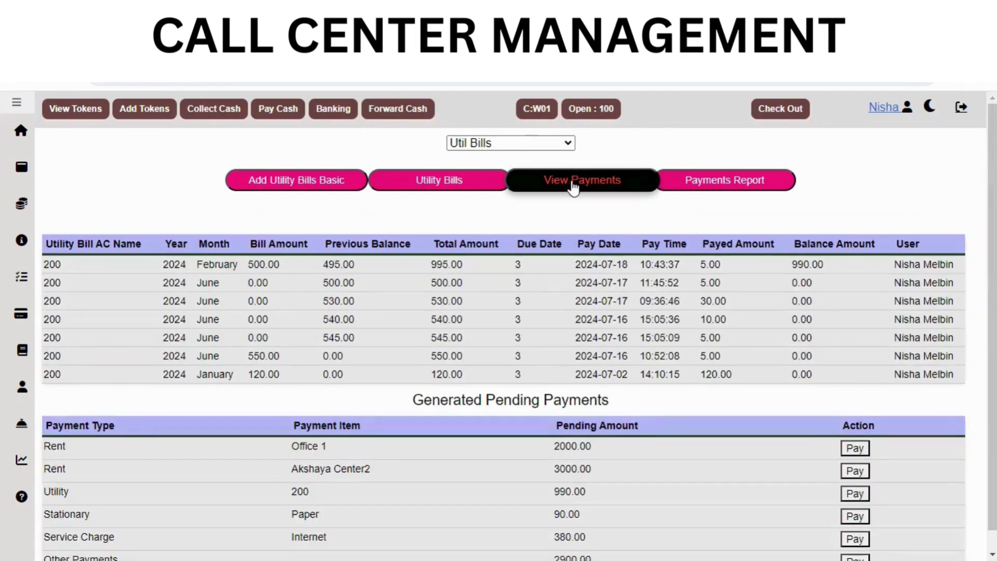
click(694, 185)
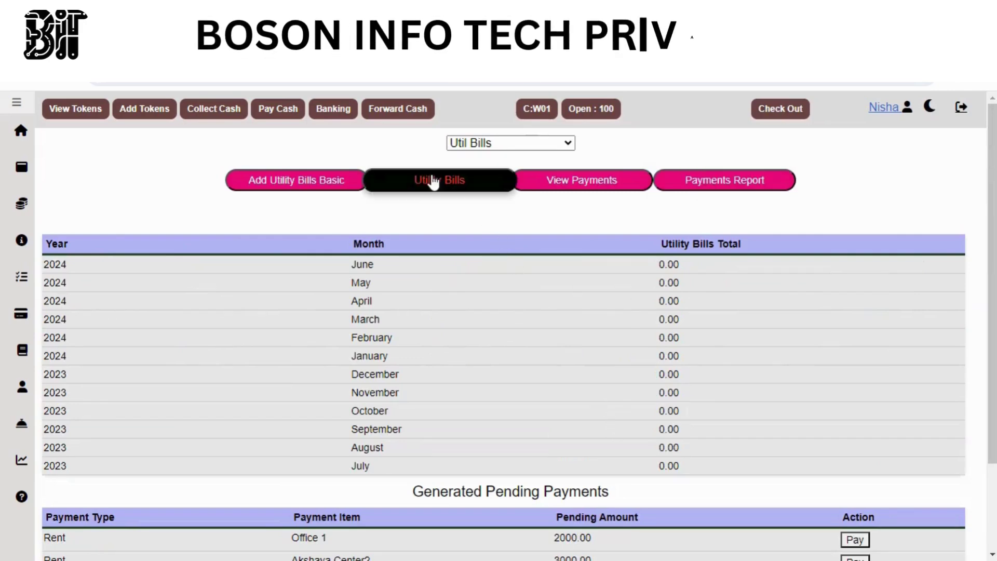
click(320, 186)
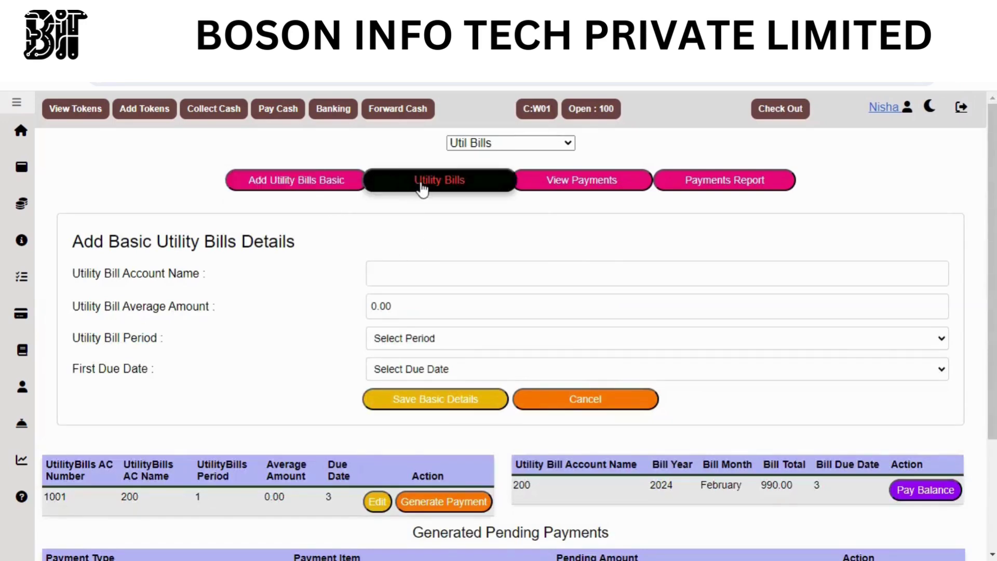
click(422, 188)
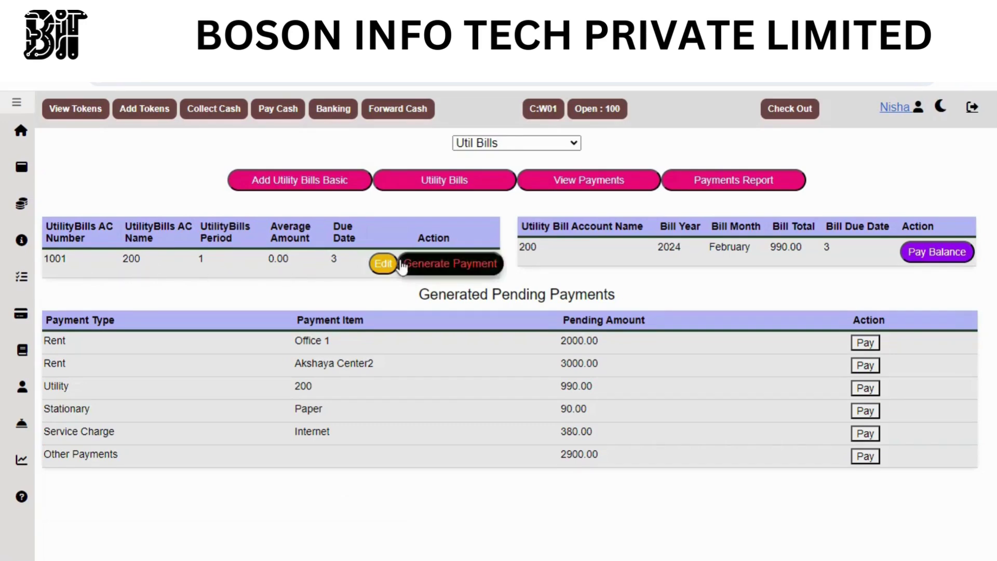
Rename utility bill account 1001 to Akshaya Electricity Bill and save the updated basic details
click(385, 265)
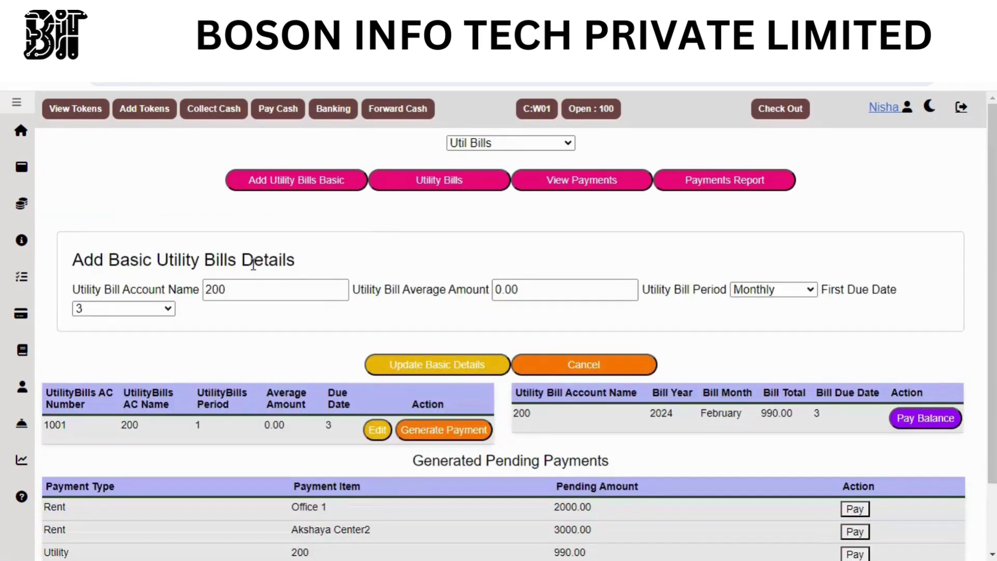
drag(239, 287, 178, 286)
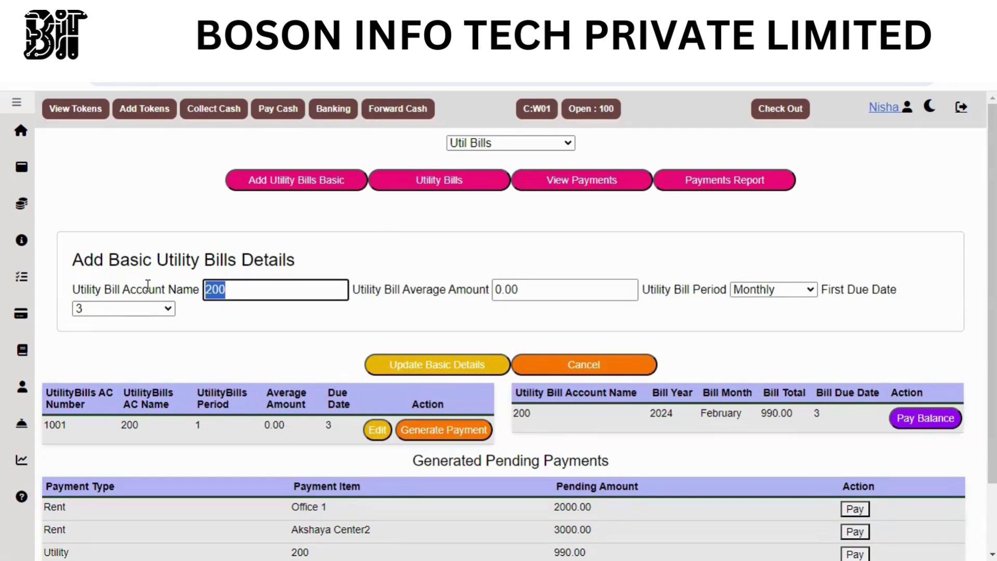
text(Aksha)
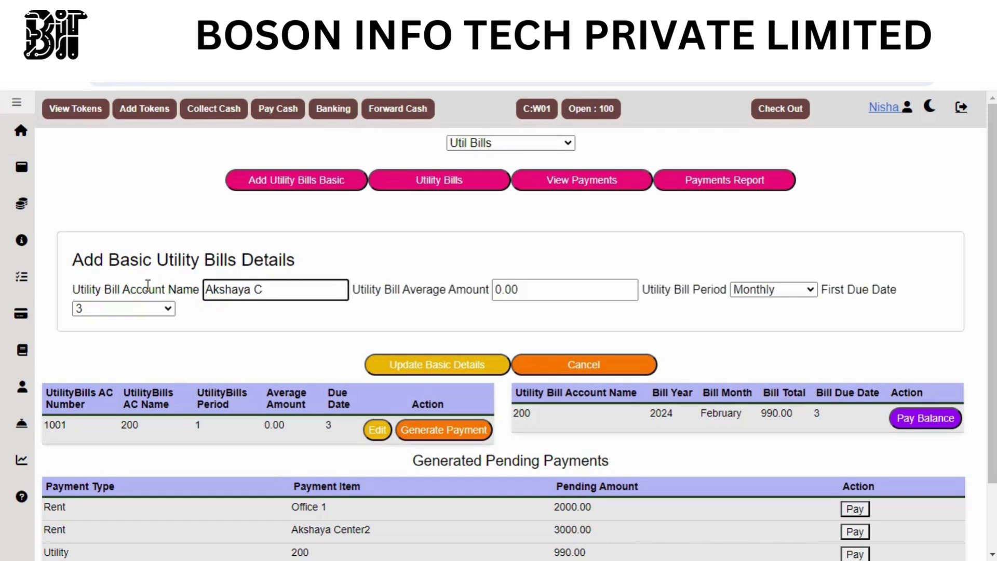
text(ya Electricity Bill)
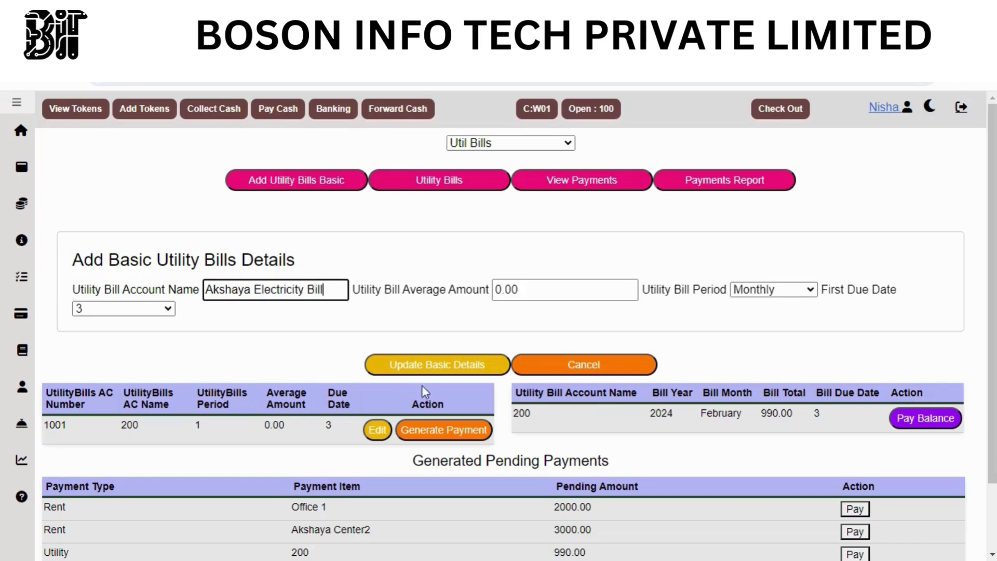
click(487, 367)
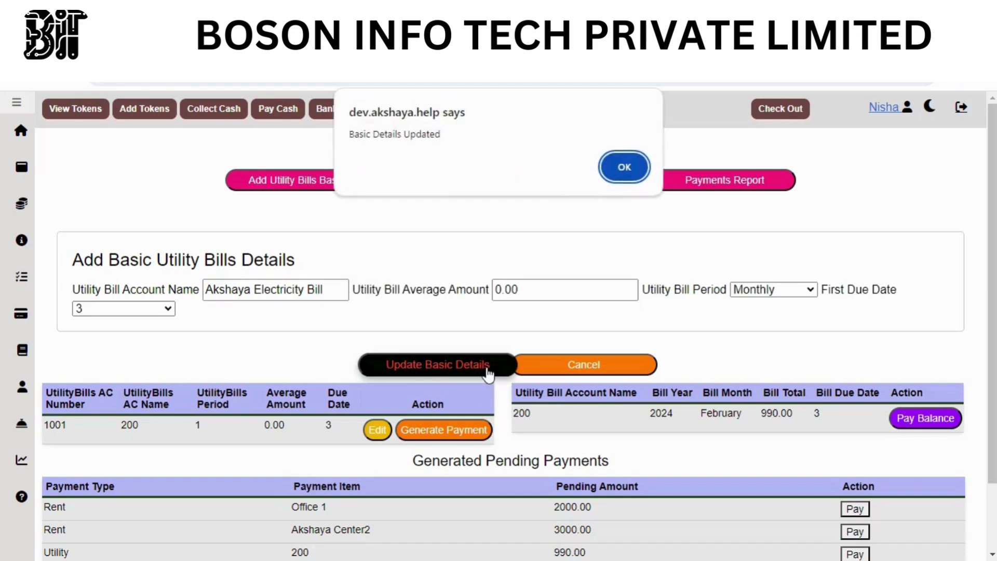
click(620, 170)
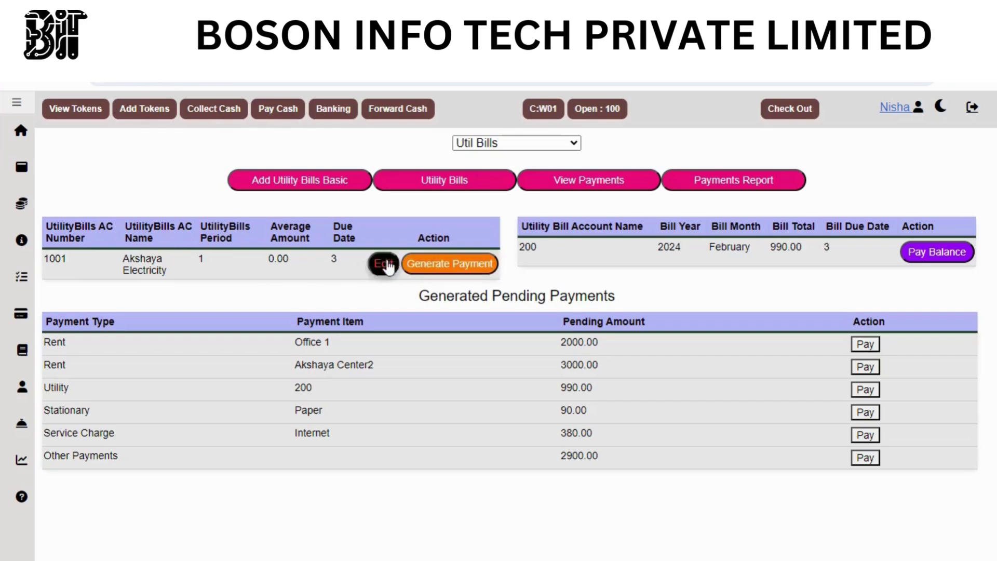
Generate a June 2022 utility bill for the Akshaya Electricity account
click(426, 271)
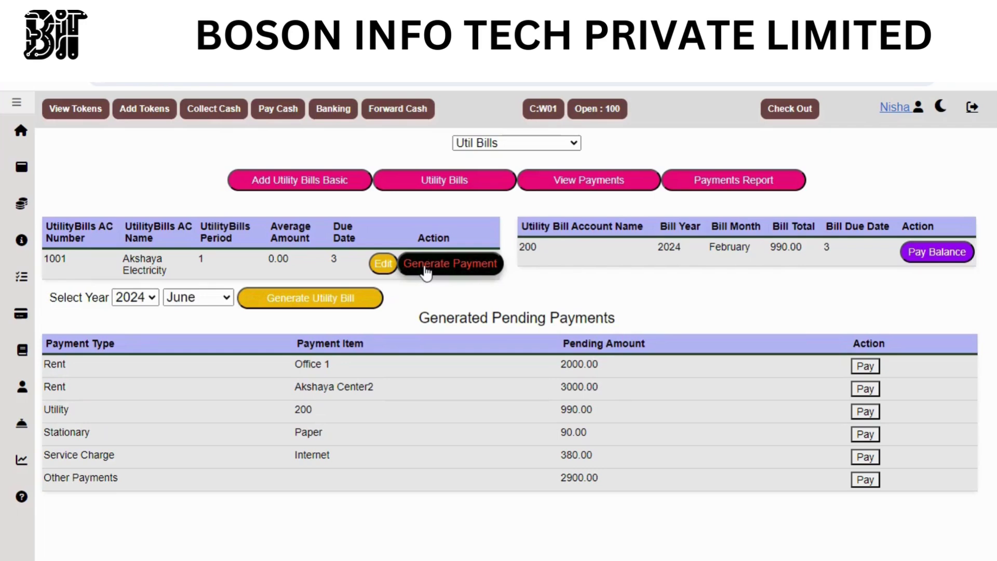
click(279, 301)
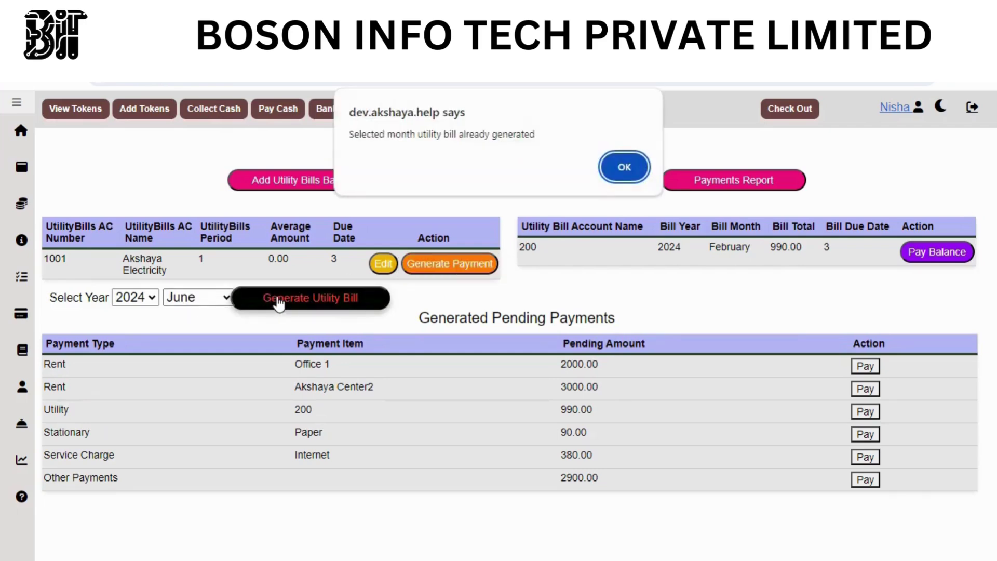
click(624, 167)
click(135, 297)
click(132, 347)
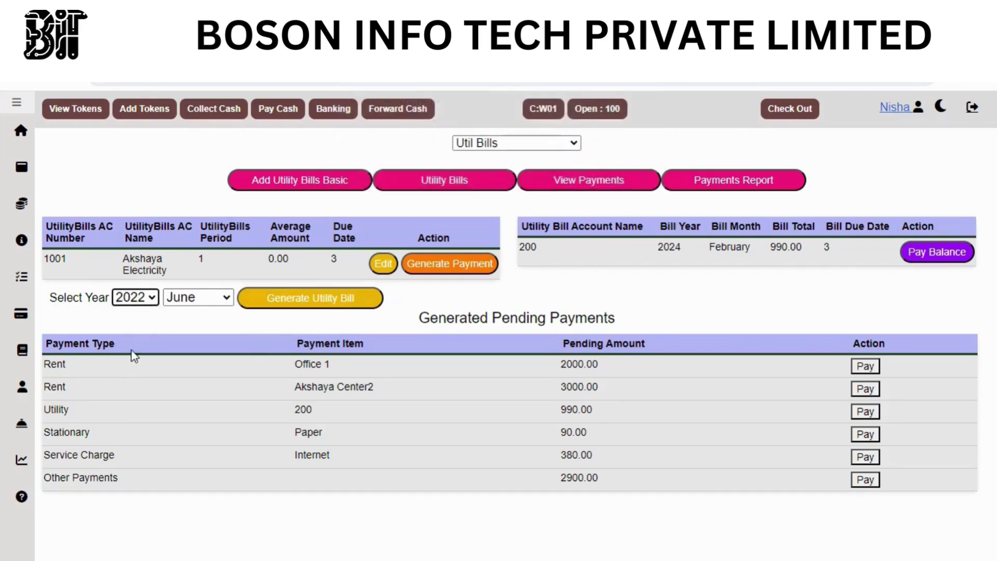
click(285, 298)
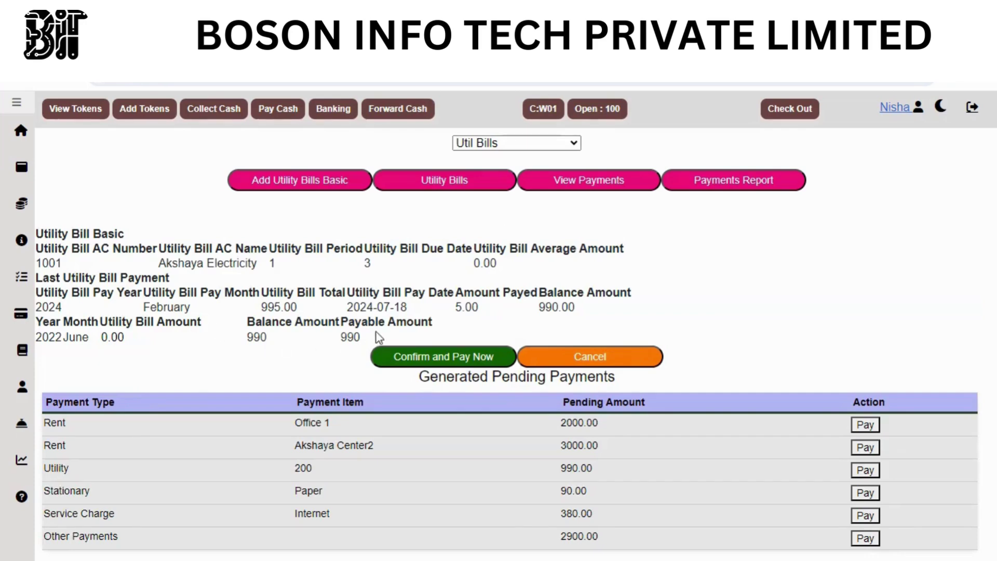
Set the June 2022 utility bill amount to 100 and confirm the bill, but cancel its payment
click(156, 338)
text(100)
click(429, 358)
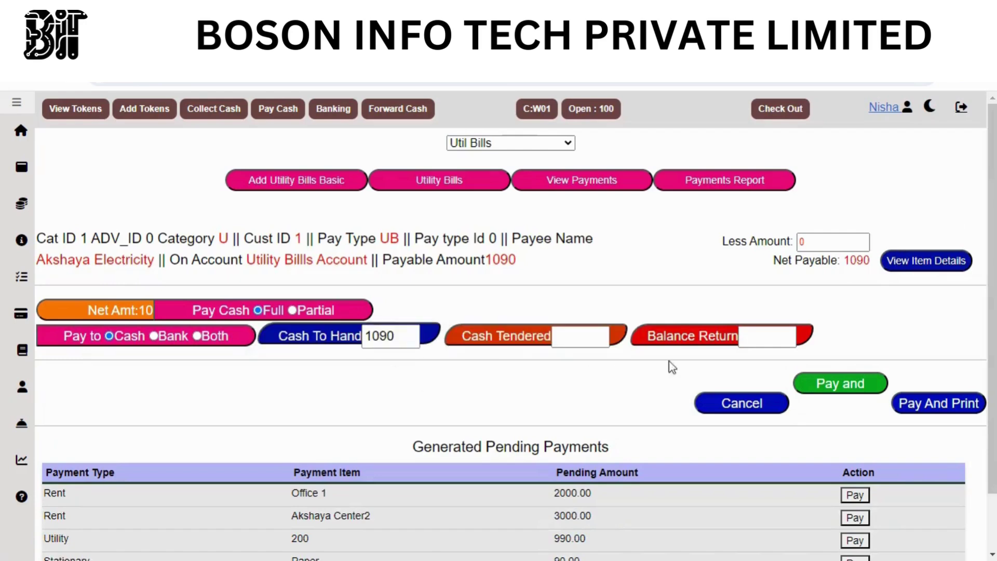
click(742, 405)
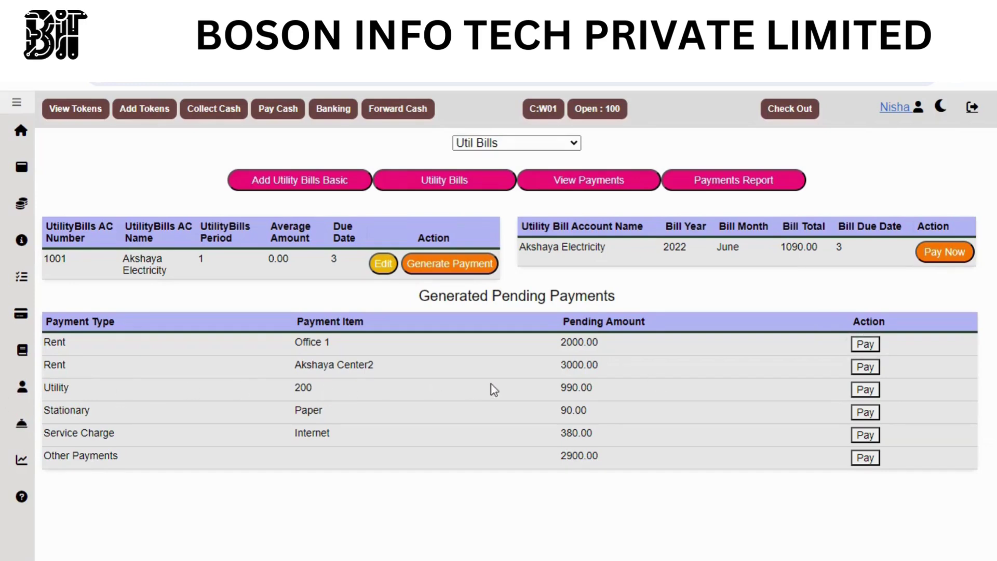
Reload the pending payments and display the accounts and dues of the Rent payment type
click(270, 110)
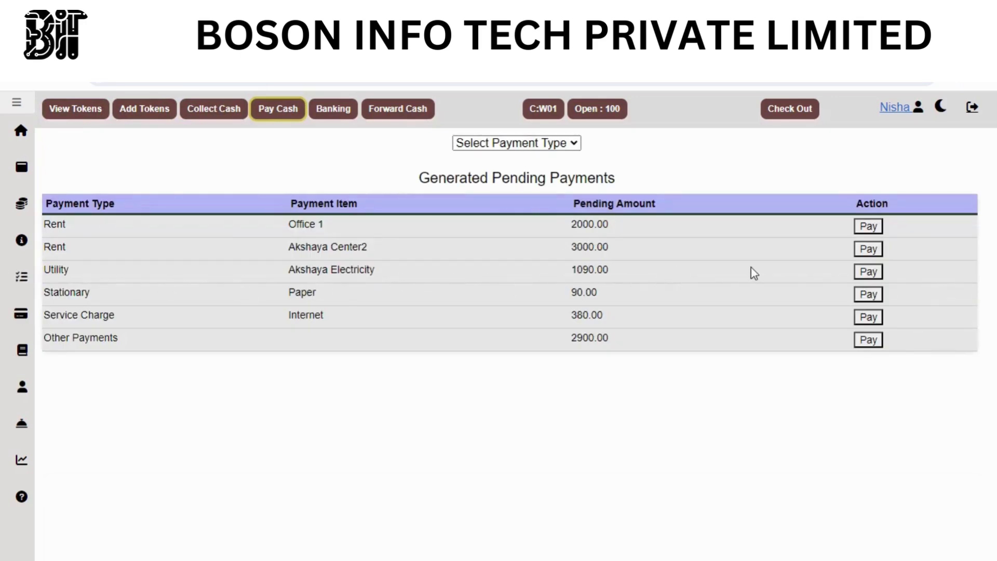
click(486, 143)
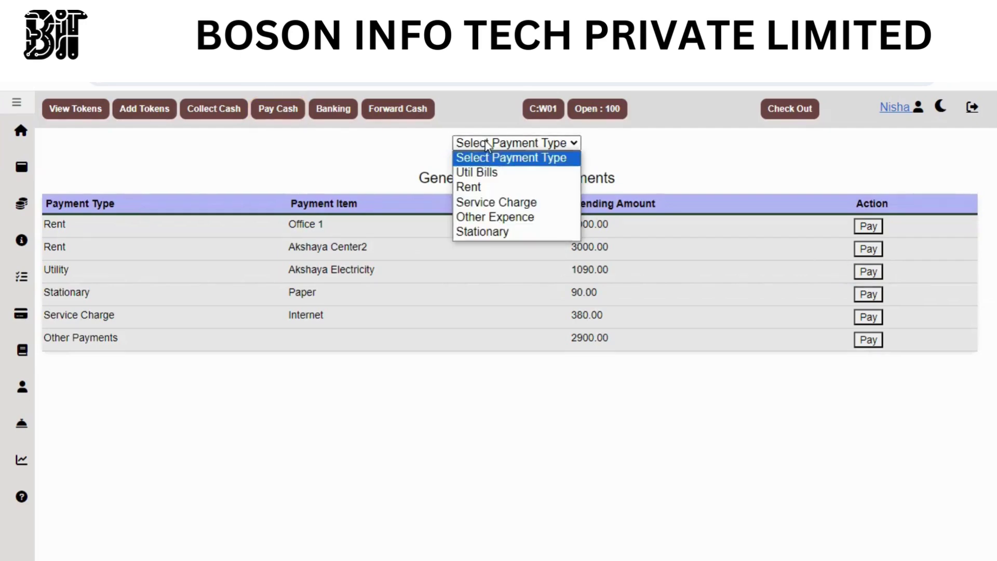
click(485, 186)
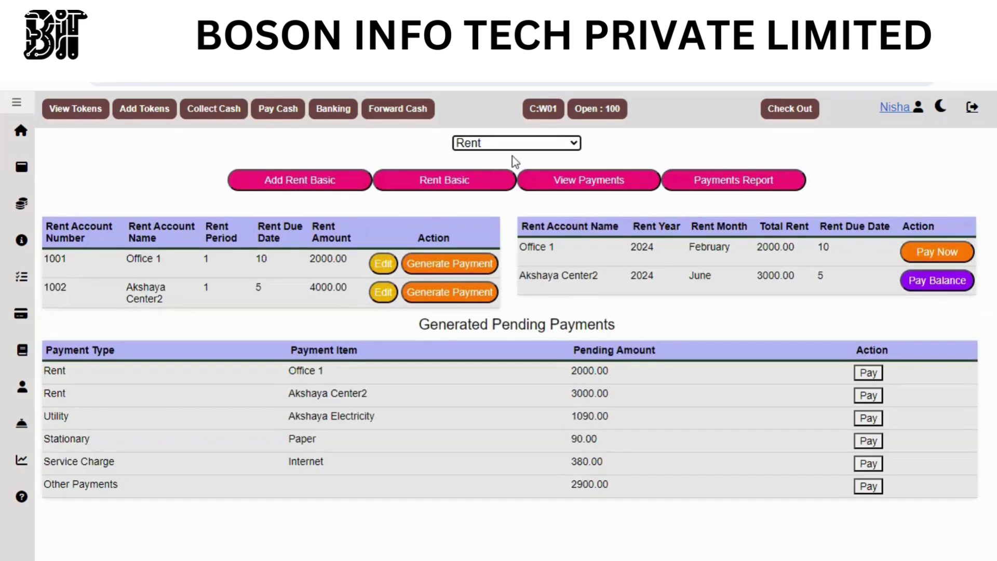
Display the Service Charge payment type and check its service category options, keeping All Category selected
click(513, 143)
click(512, 202)
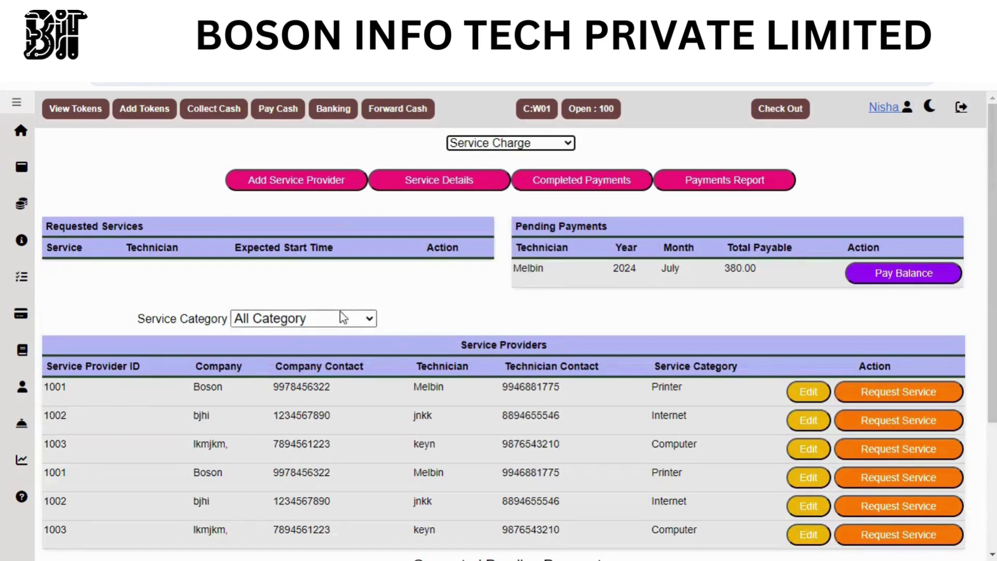
click(340, 313)
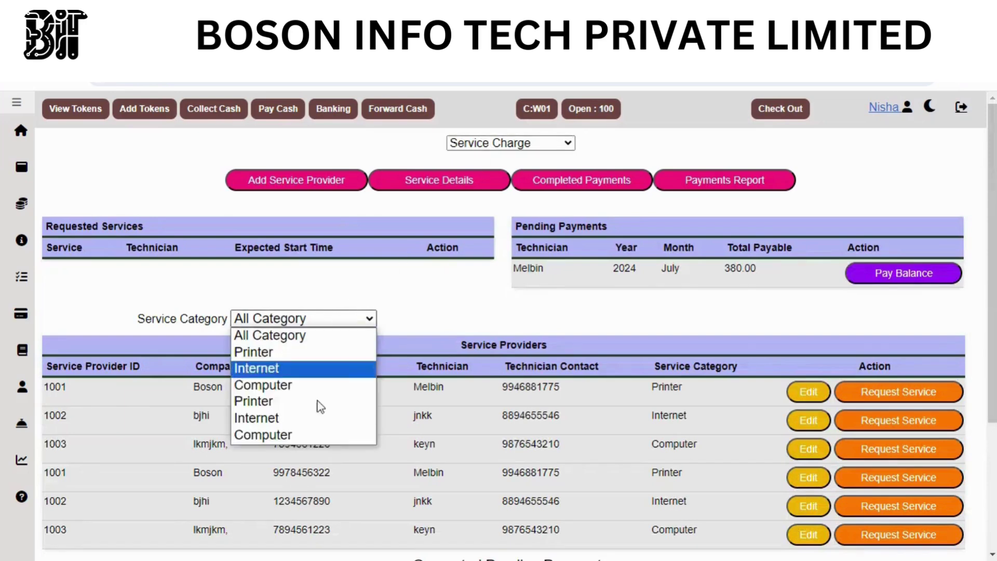
click(356, 318)
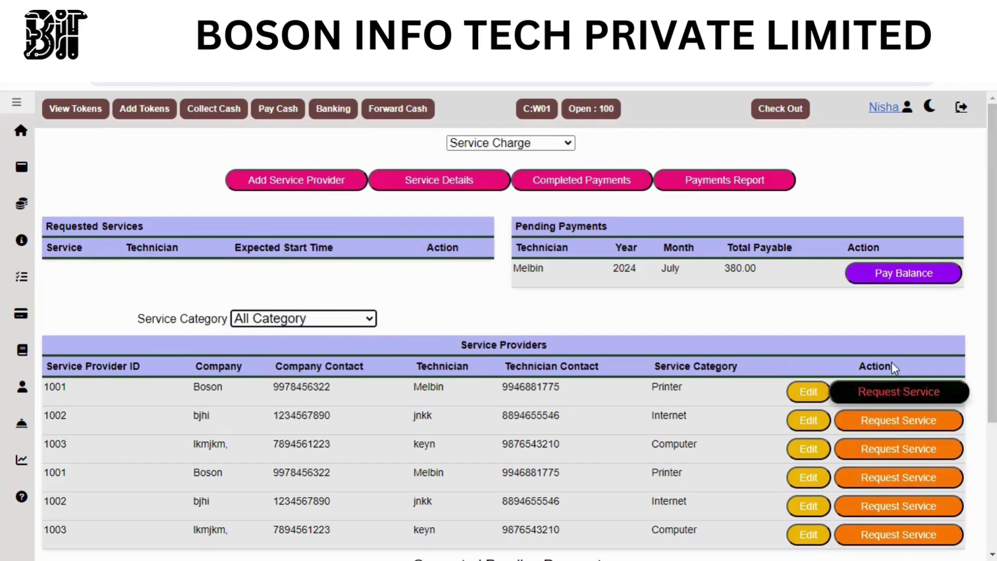
Display the payments of the Other Expence payment type, followed by those of the Stationary type
click(530, 146)
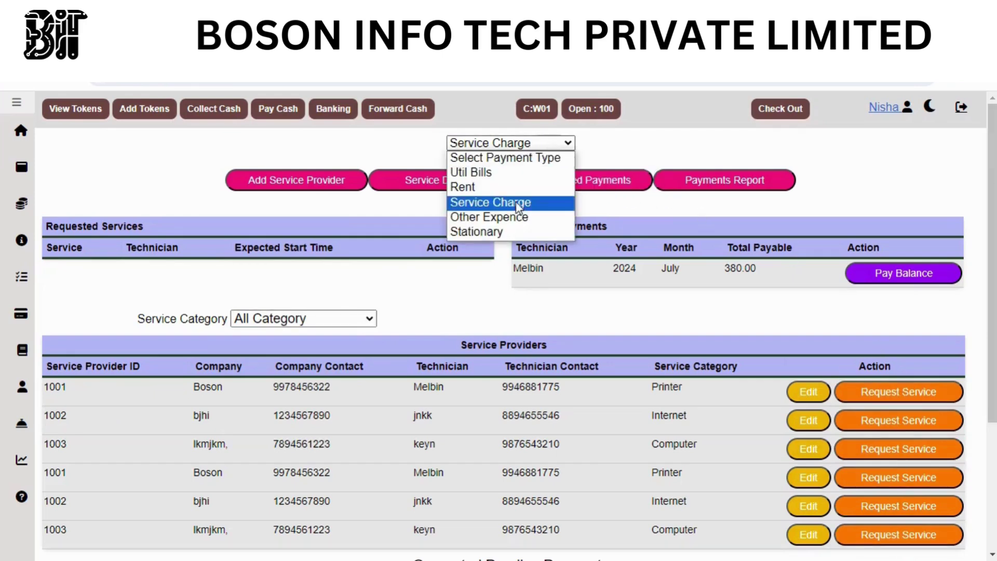
click(519, 217)
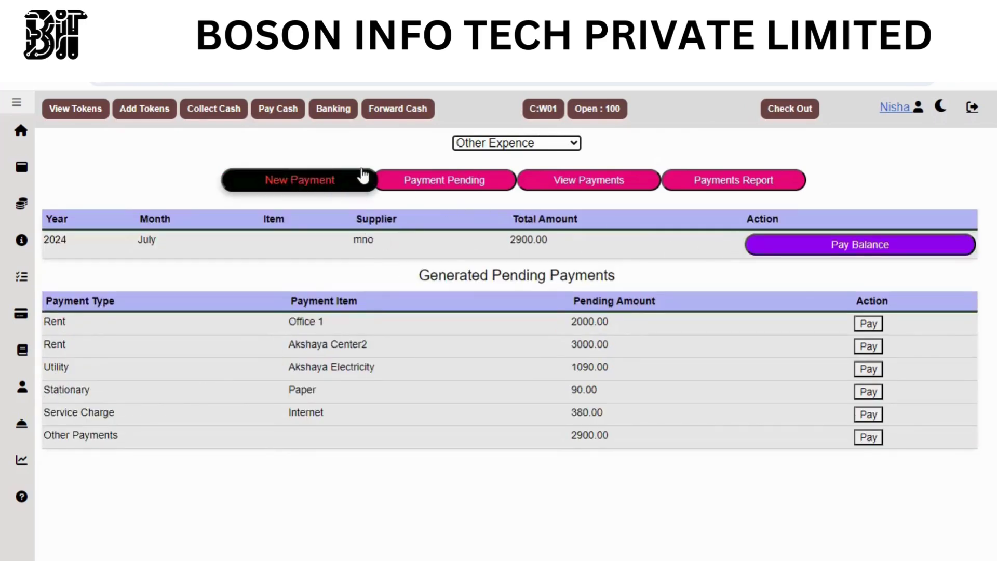
click(543, 146)
click(509, 231)
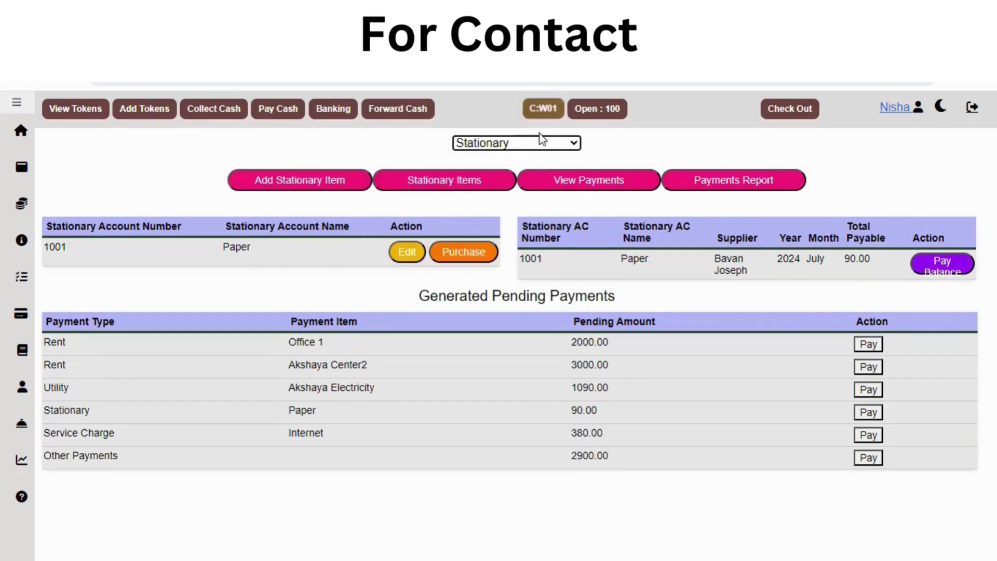
Reset the payment type to Select Payment Type to show only the generated pending payments
click(510, 149)
click(514, 156)
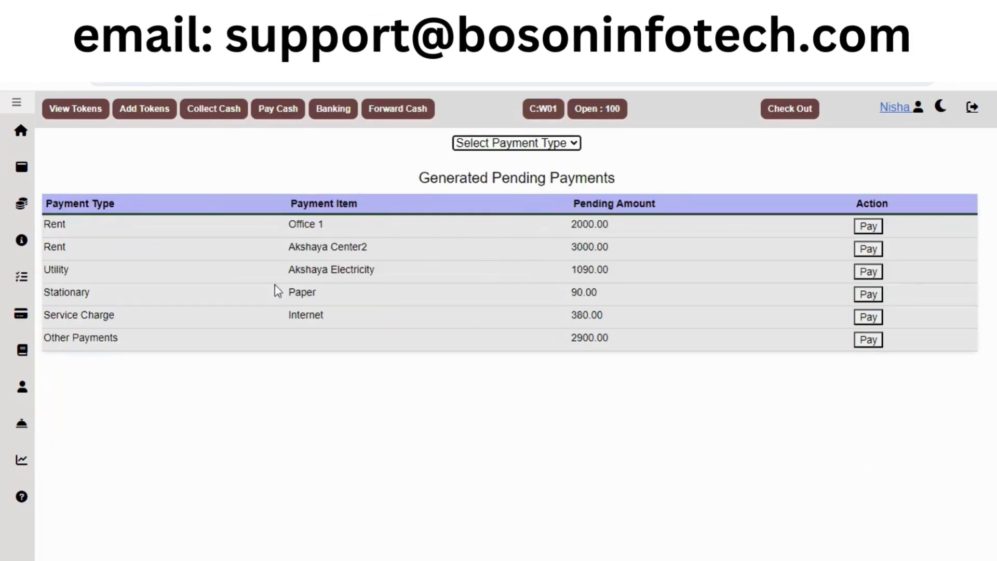